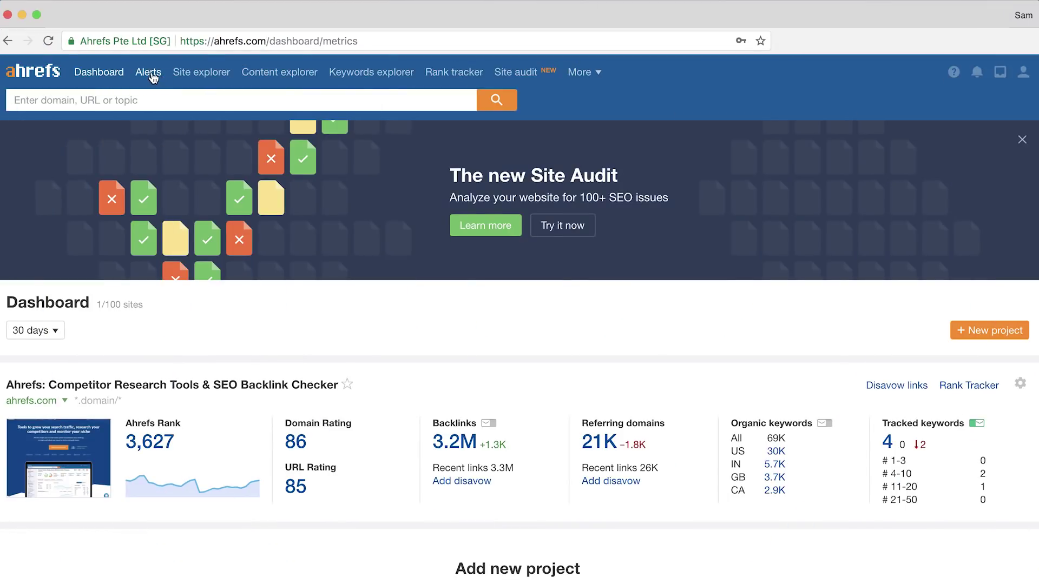
Start a blank New alert form in the Mentions section of Alerts
click(151, 74)
click(178, 137)
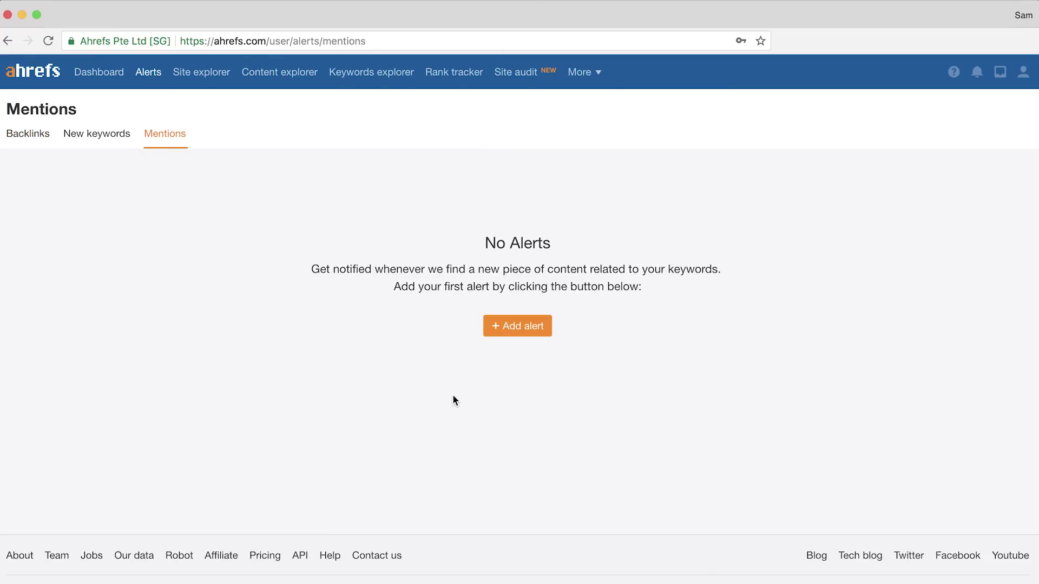
click(505, 327)
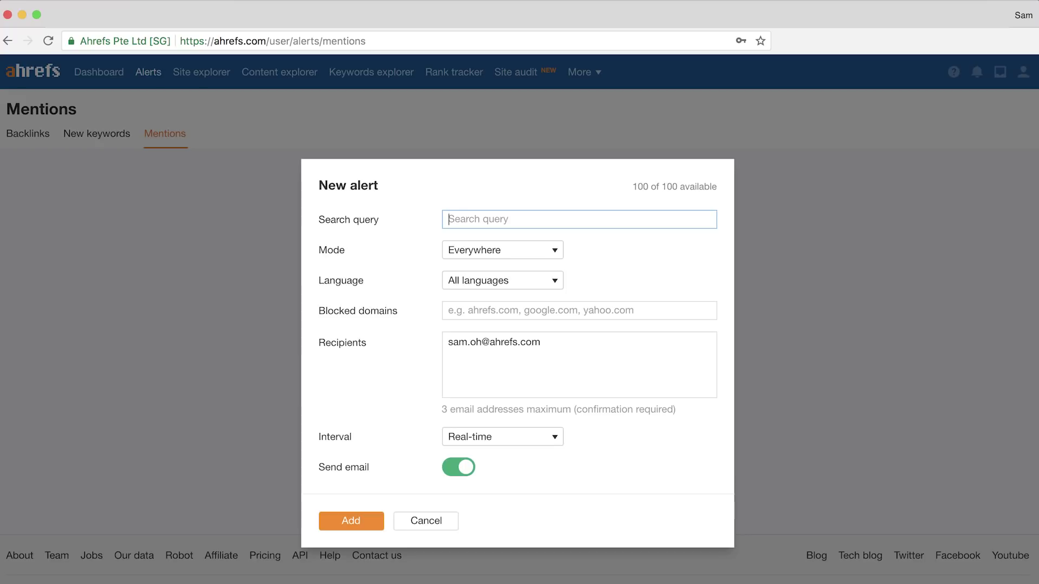
Enter the query "ahrefs" OR "ahrefs.com" OR "a hrefs" OR "aherfs", keeping Mode Everywhere
text("ahrefs" OR "ahrefs.co)
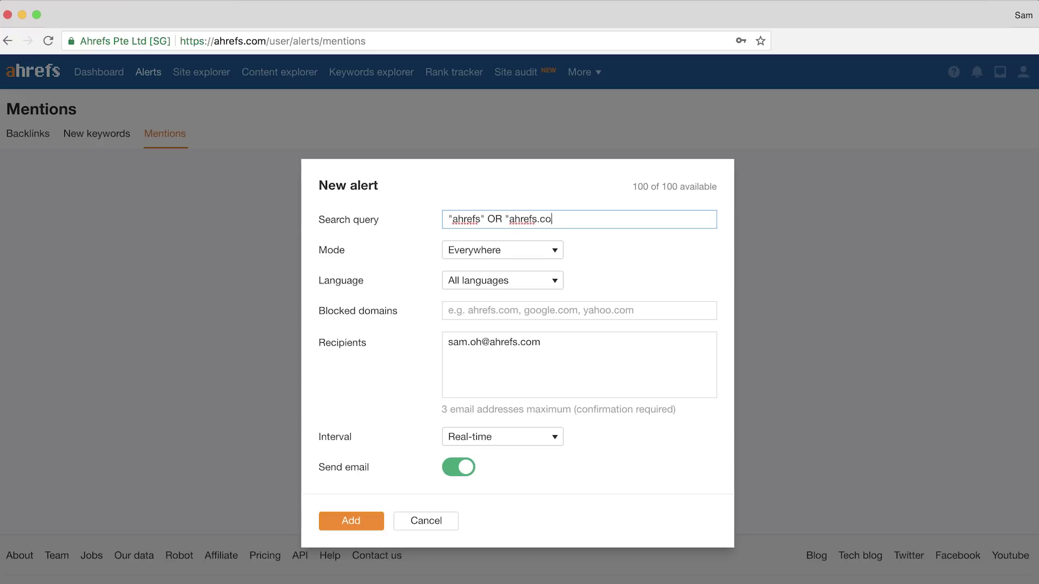
text(m" OR "a hrefs" OR )
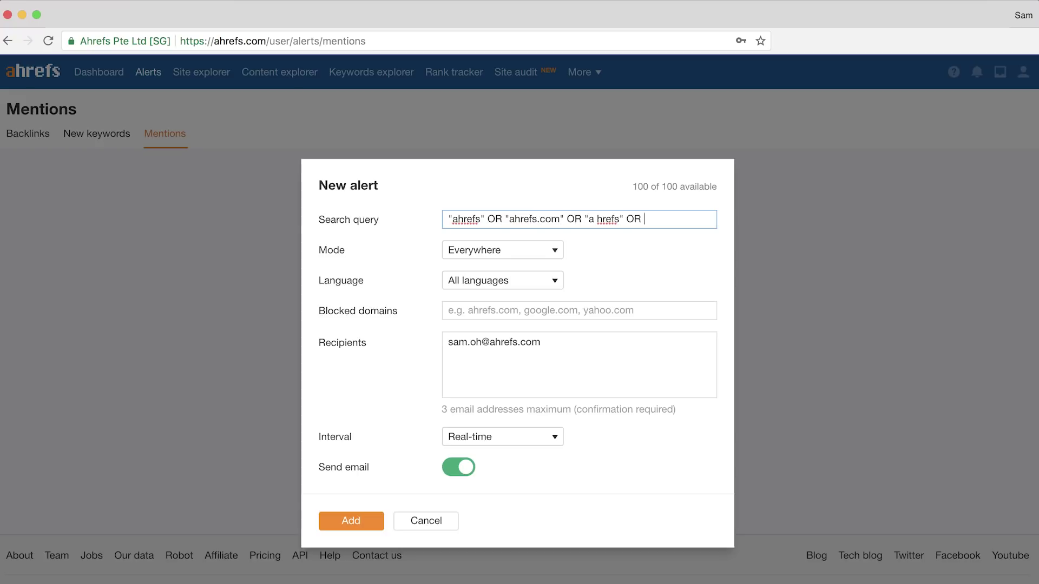
text("aherfs")
click(549, 250)
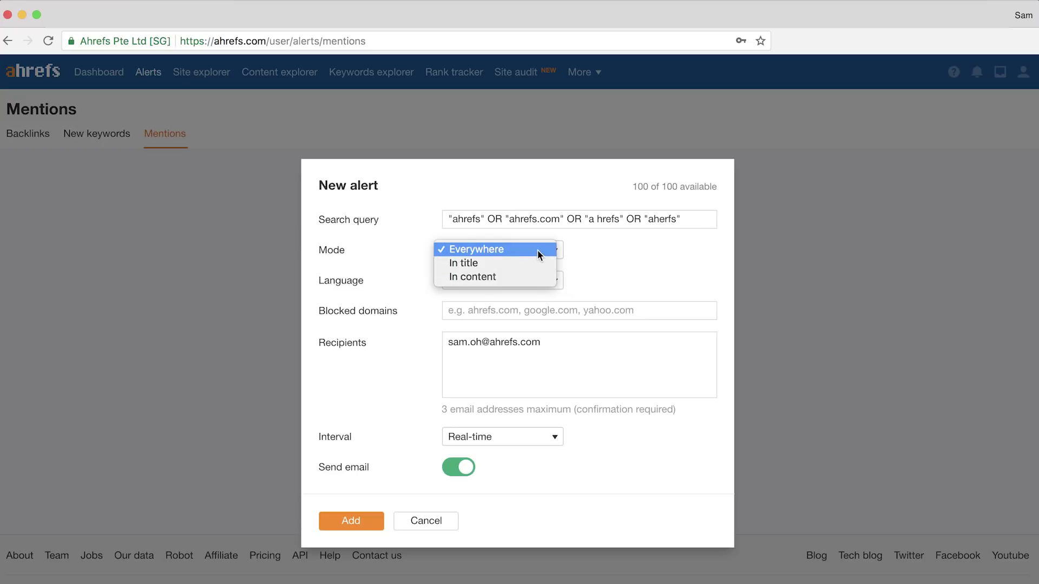
click(537, 250)
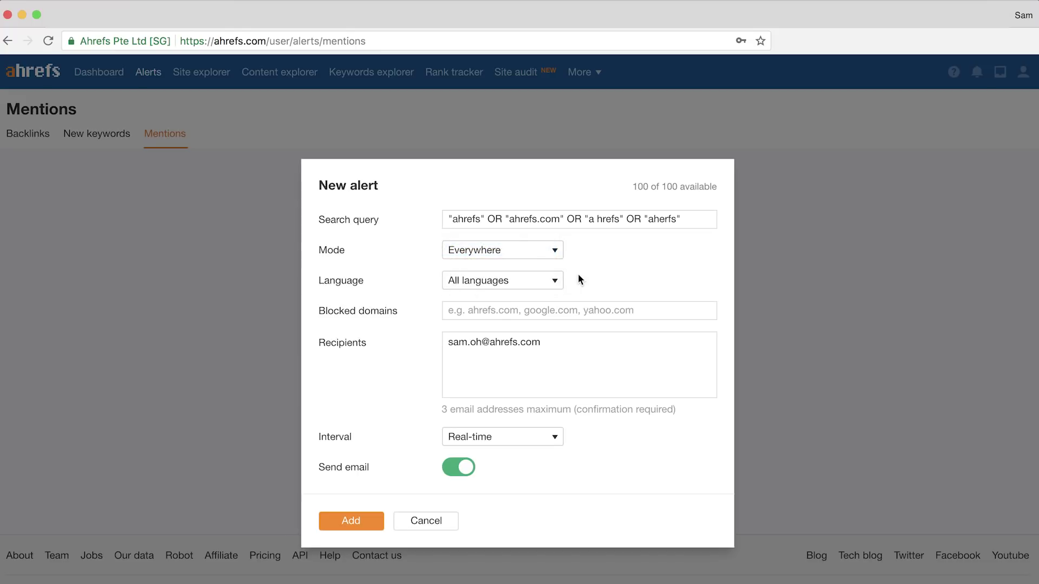
Block ahrefs.com, add a second recipient e-mail, keep Real-time, and save the alert
click(567, 311)
text(ahrefs.com)
click(541, 342)
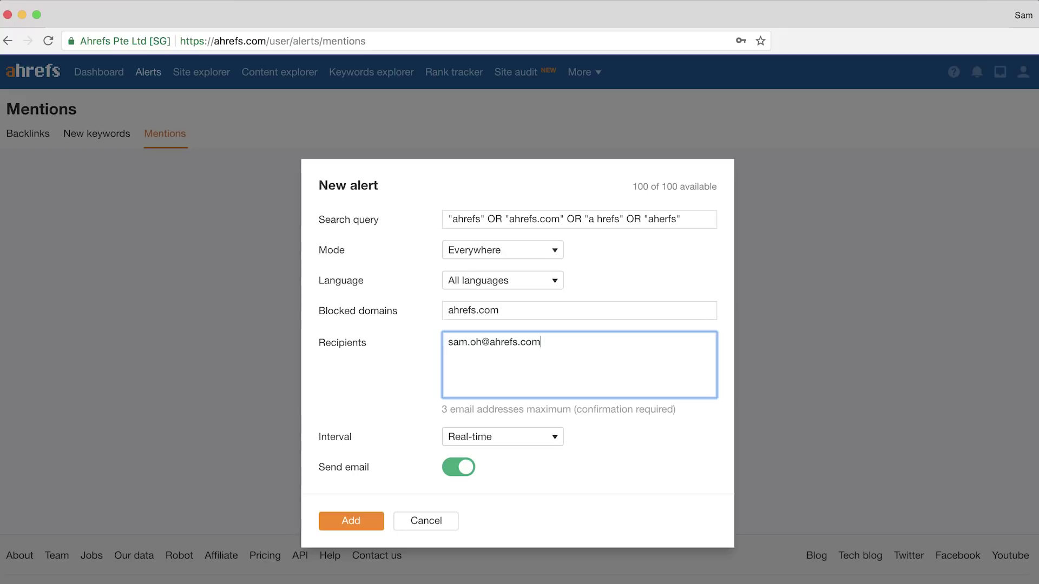
click(685, 445)
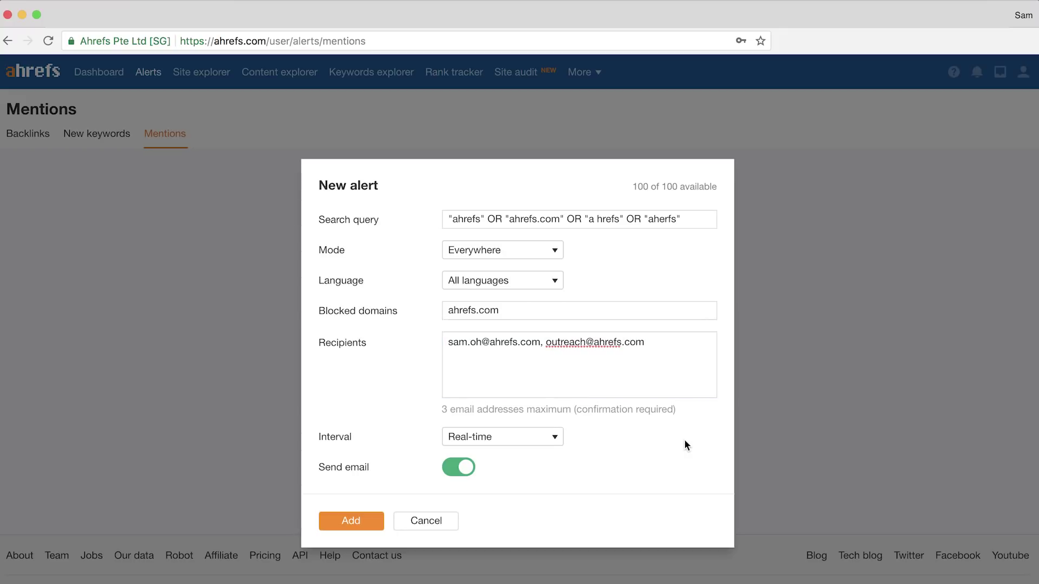
click(555, 436)
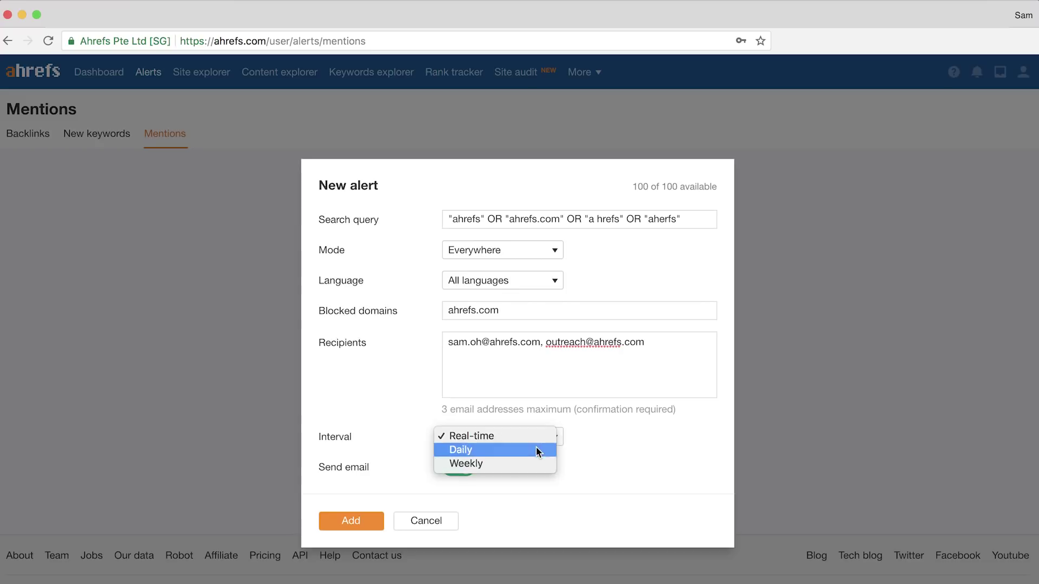
click(535, 435)
click(359, 523)
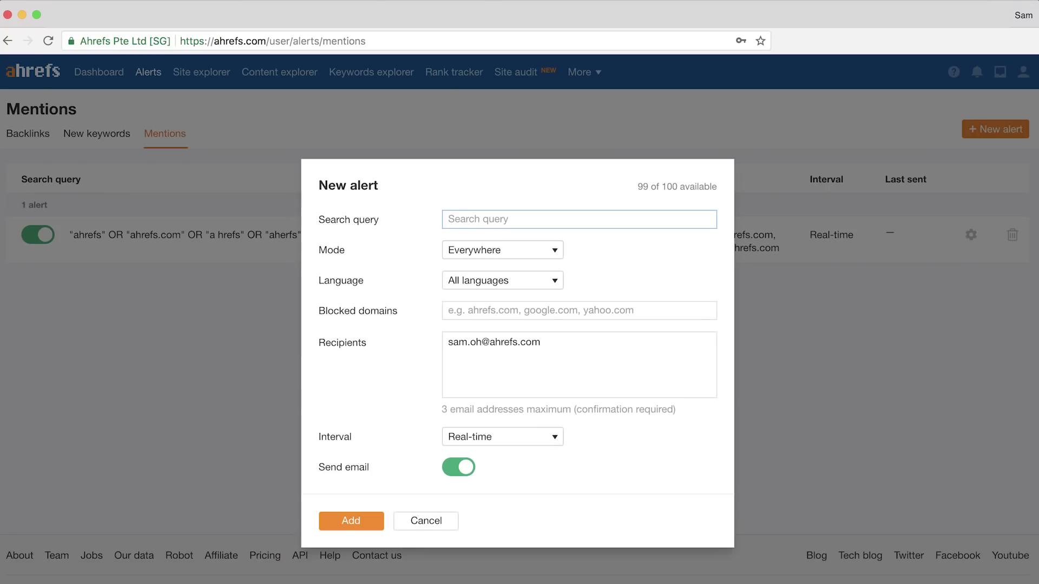
Enter +aweber +activecampaign -mailchimp as the alert's search query
text(+aweber +ac)
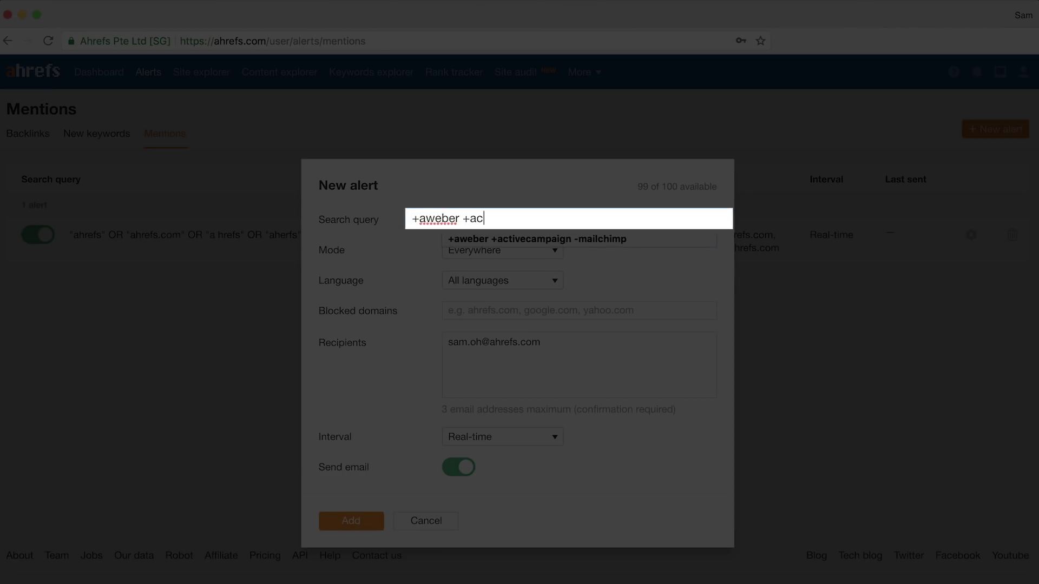
text(tivecampaign -mailchimp)
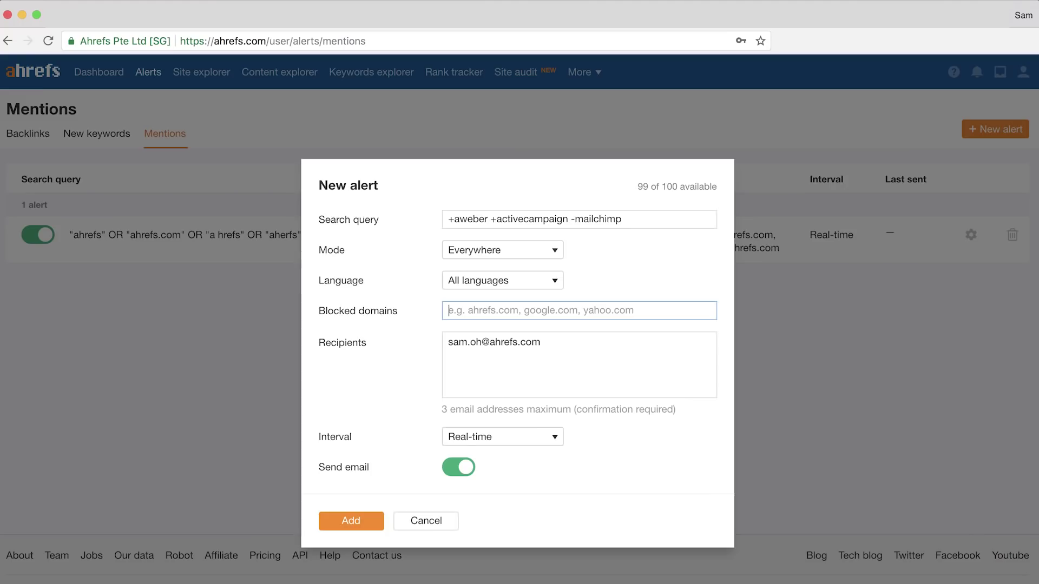
Add ahrefs.com as a blocked domain and save the competitor mention alert
text(ahrefs.com)
key(Tab)
click(349, 521)
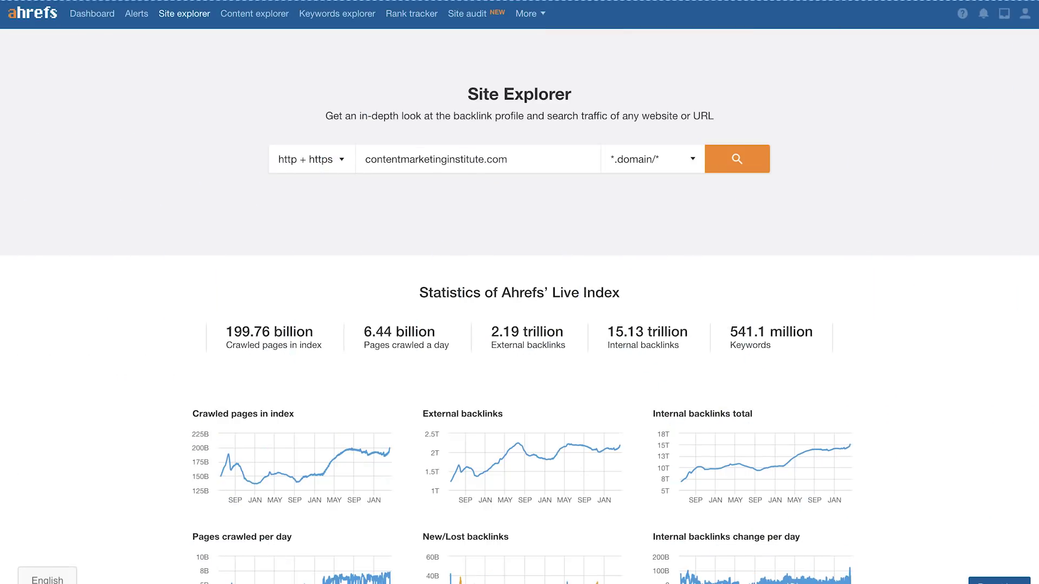
Filter the Backlinks report to show only dofollow links
click(28, 107)
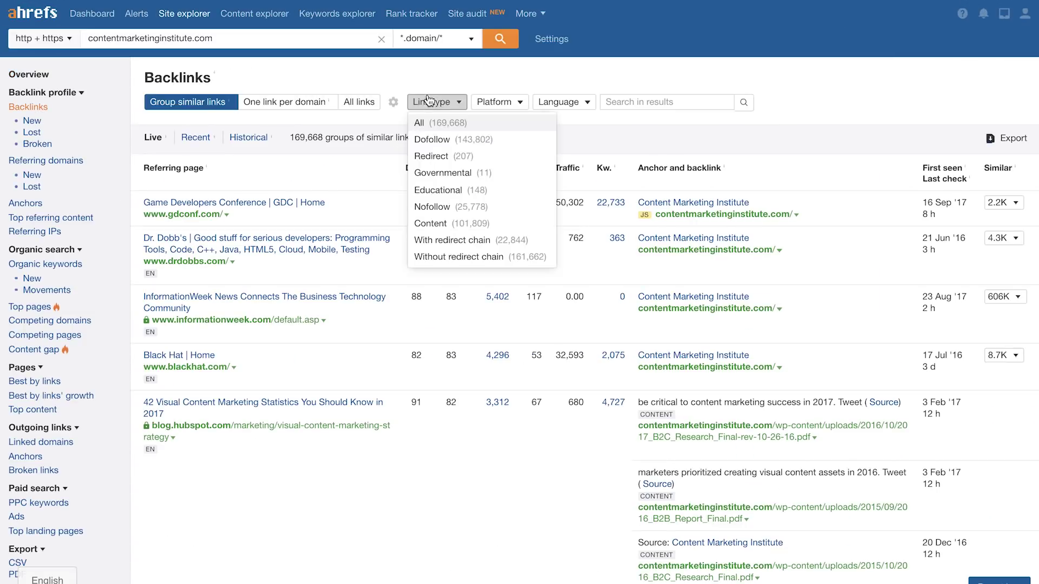
click(436, 137)
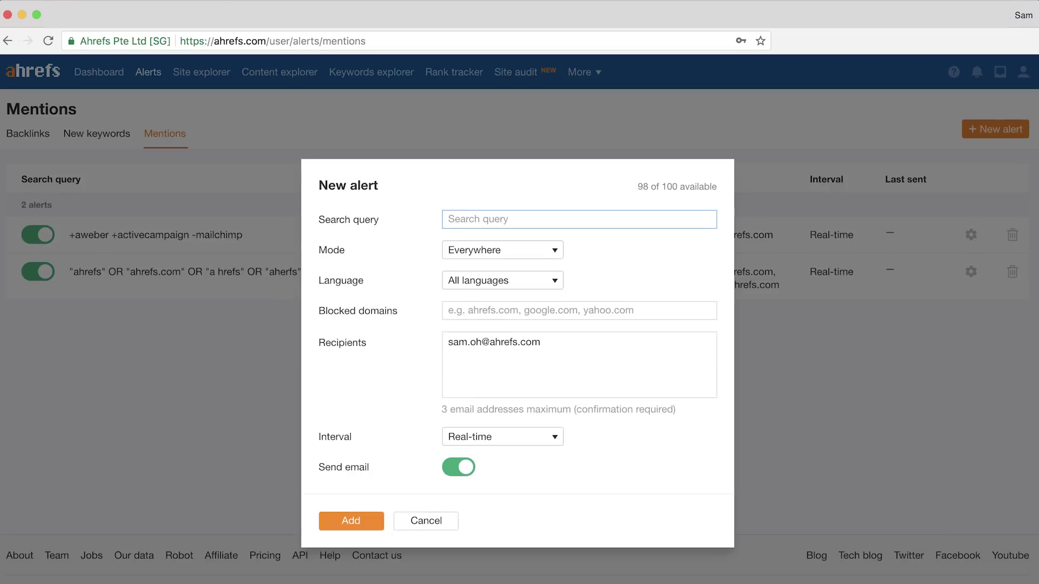
Save an alert for ("backlink checker" OR "keyword research tool" OR "rank checker") -ahrefs, blocking ahrefs.com
text(("backlink checker" OR "keyword res)
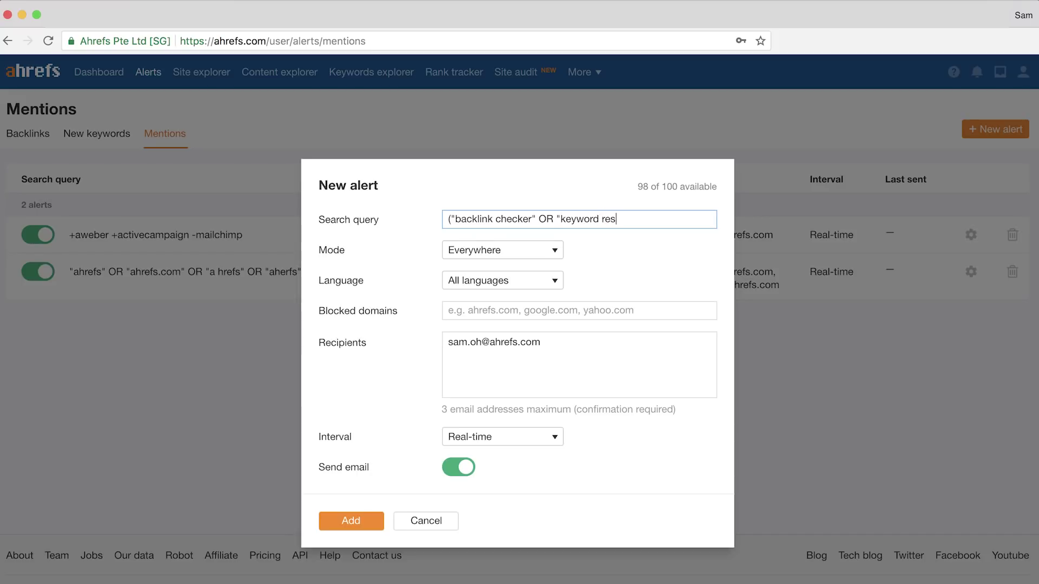
text(earch tool" OR "rank checker") -ahrefs)
key(Tab)
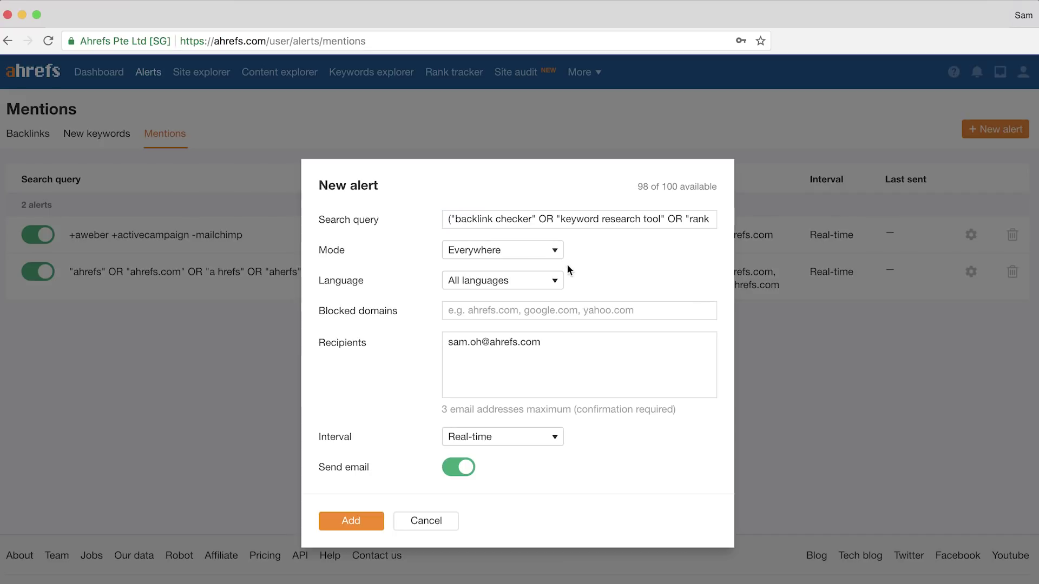
click(632, 312)
text(ahrefs.com)
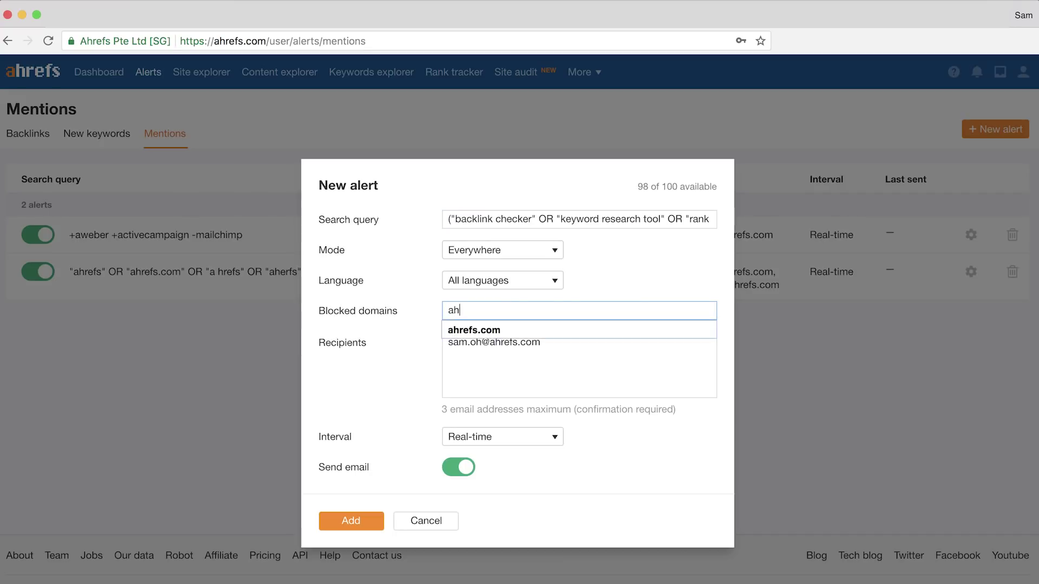
key(Tab)
click(353, 521)
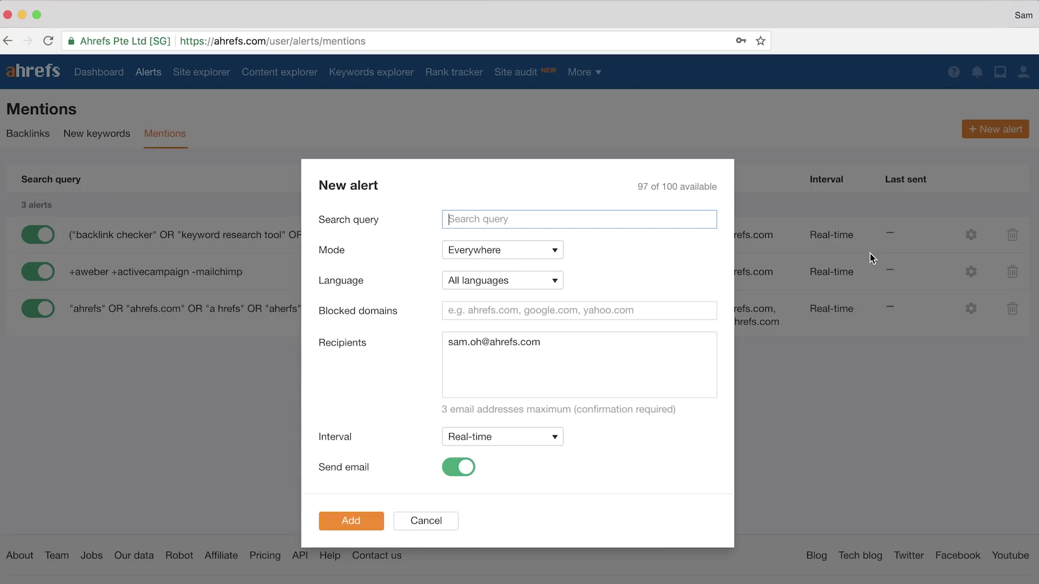
Enter a title-based alert query, then switch to Content Explorer
text(title:"SEO Tools"-)
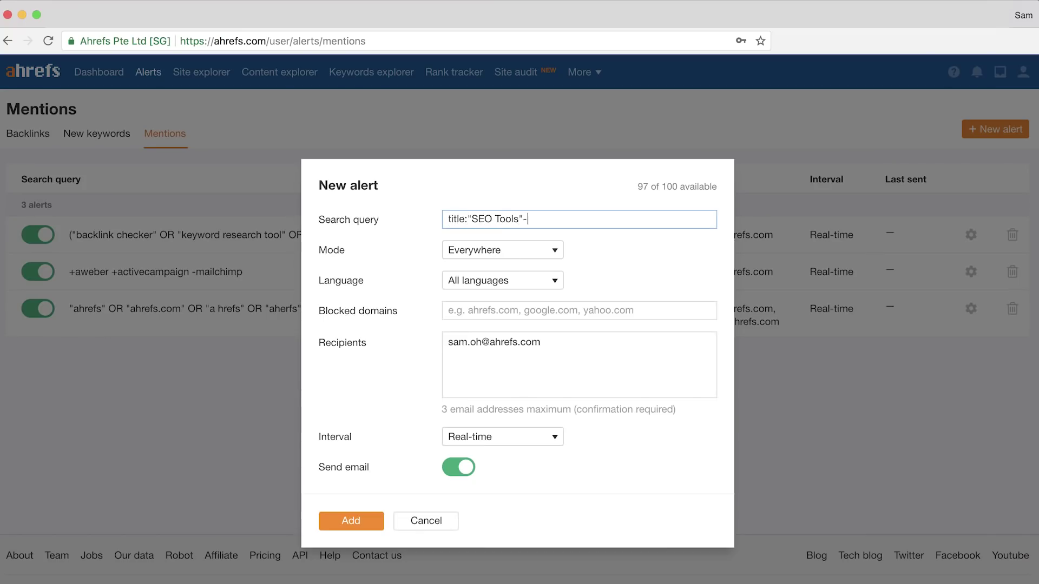
text(refs)
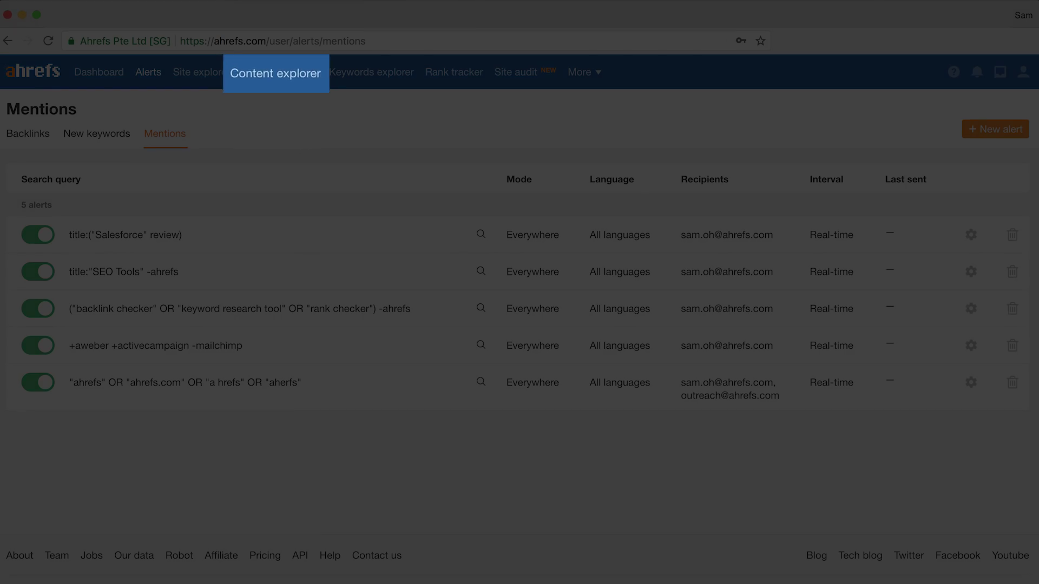
click(273, 74)
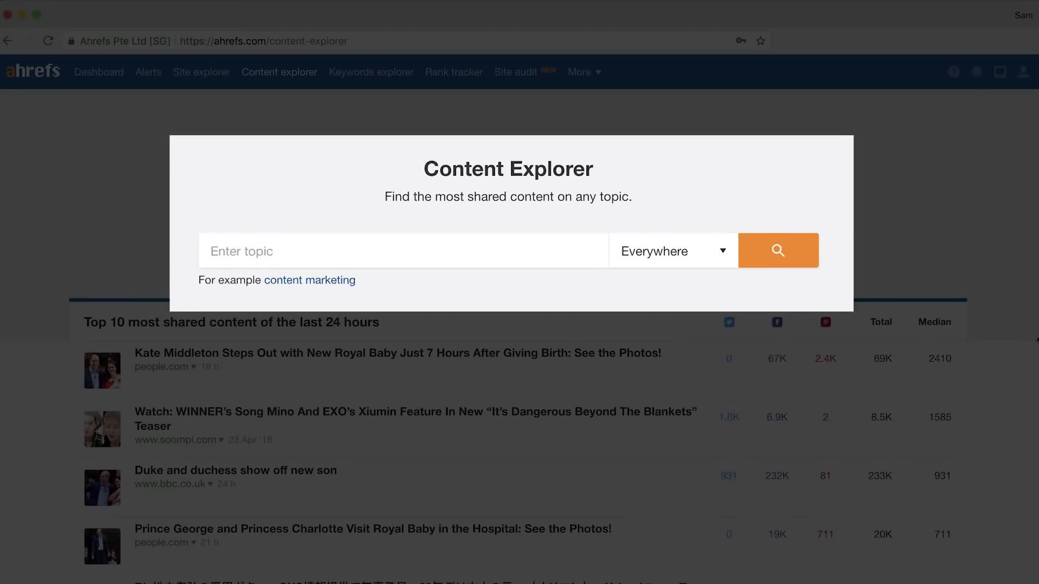
Search Content Explorer for +aweber +activecampaign -mailchimp, showing one article per domain
text(+aweb)
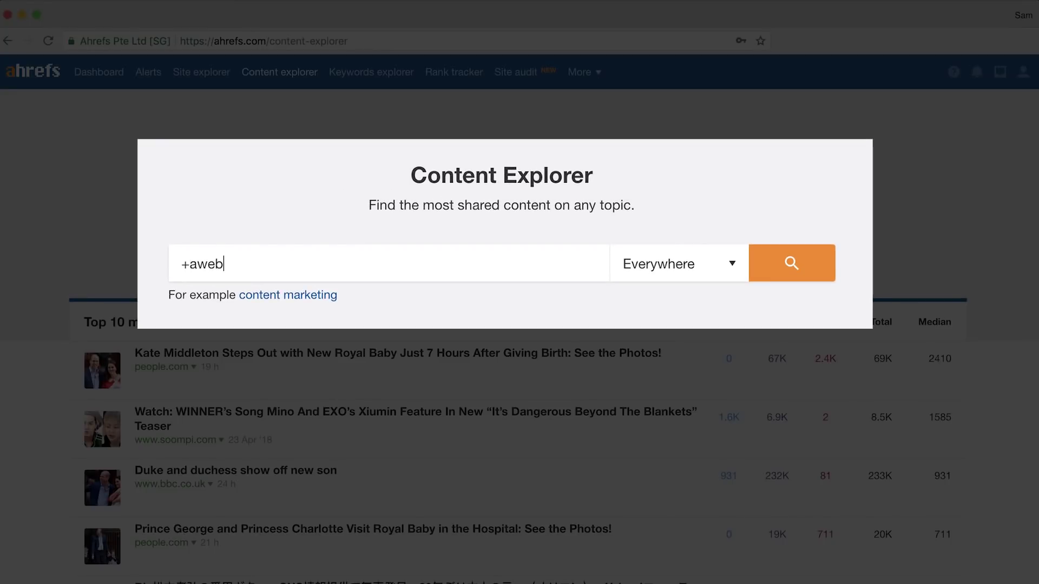
text(er +activecampaign)
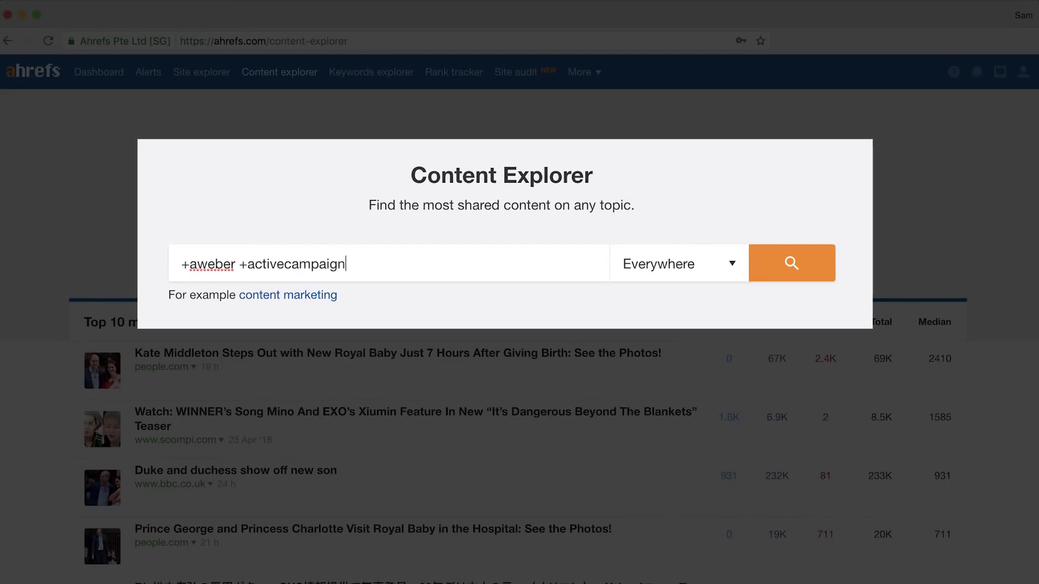
text( -mailchimp)
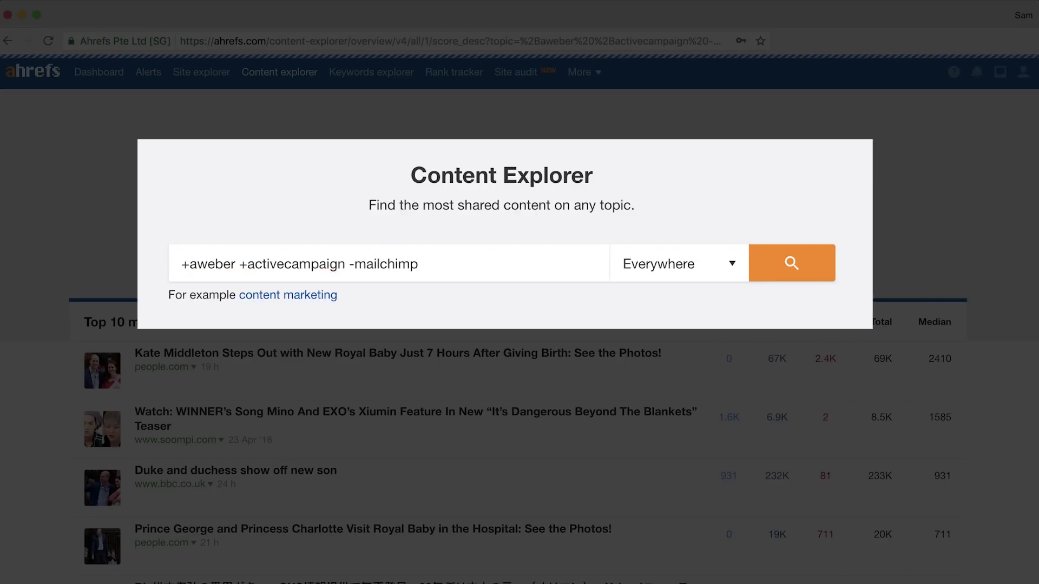
key(Return)
click(765, 170)
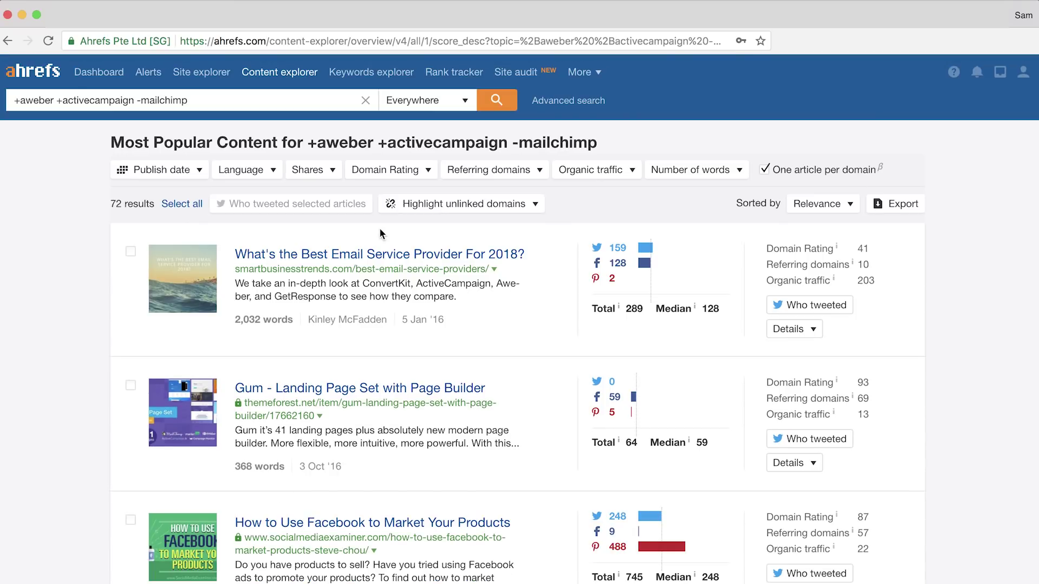
Highlight results from domains not yet linking to the 'mail' domain and review them
click(494, 207)
click(469, 260)
text(mailchimp.com)
key(Return)
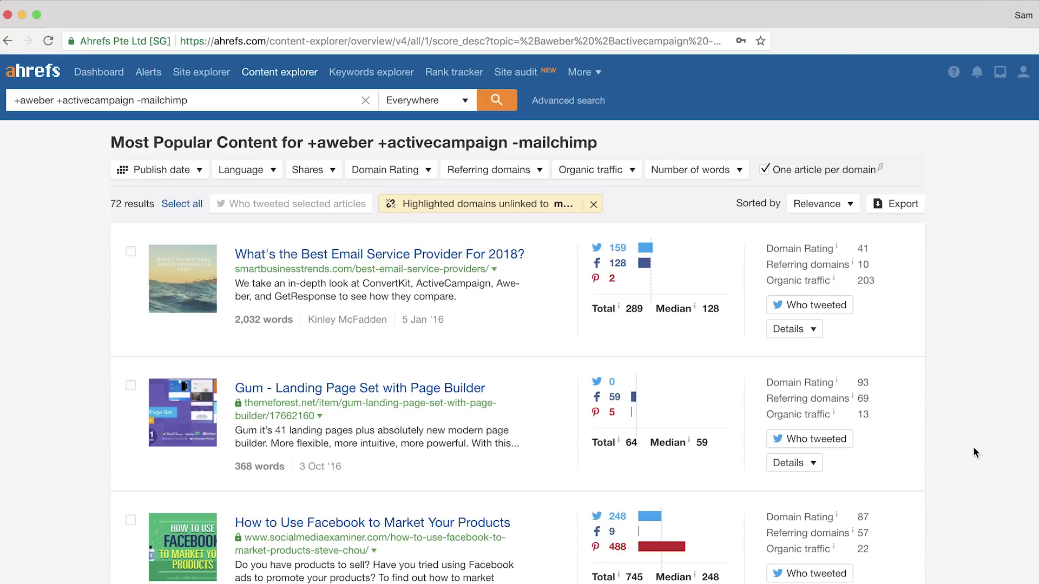
scroll(974, 449, down, 10)
scroll(974, 449, down, 20)
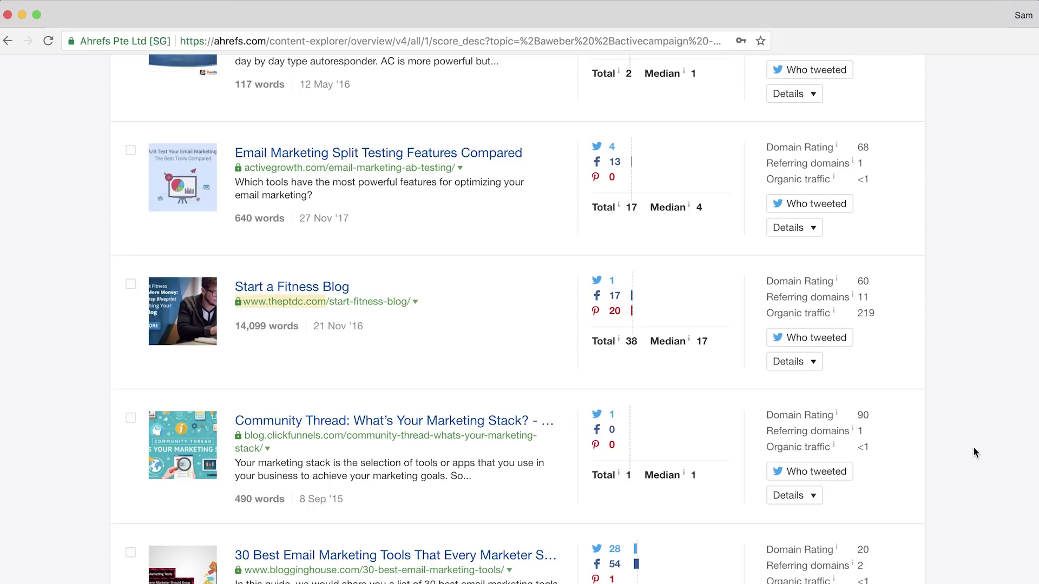
scroll(973, 447, up, 20)
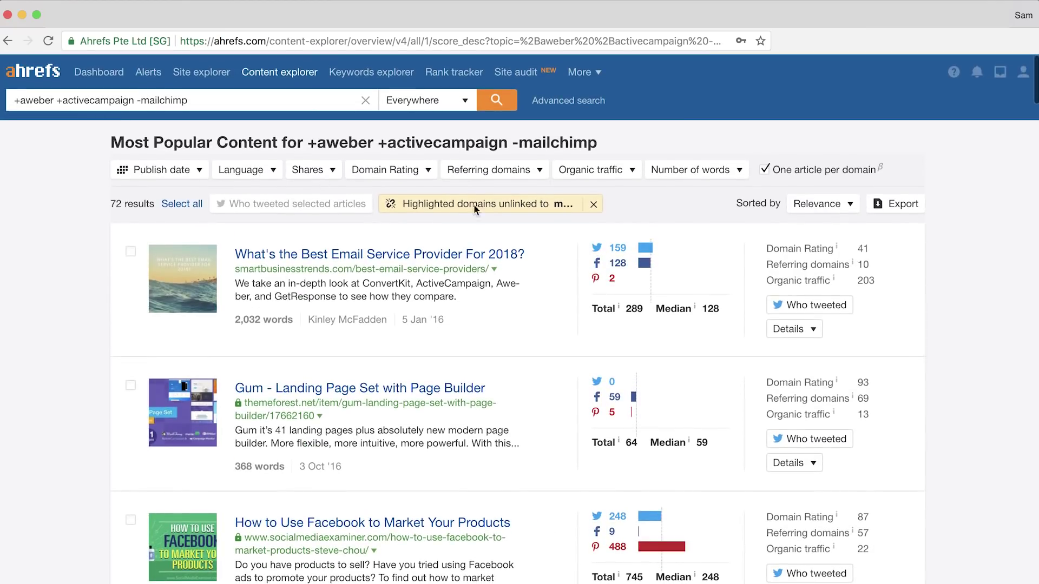
click(199, 172)
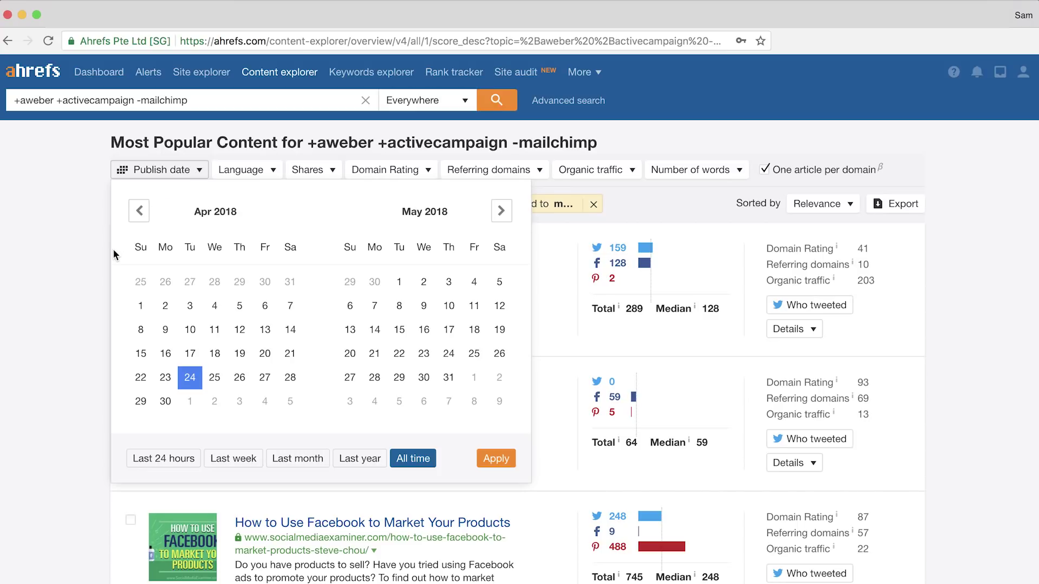
Limit the results to articles published in the last month
click(305, 464)
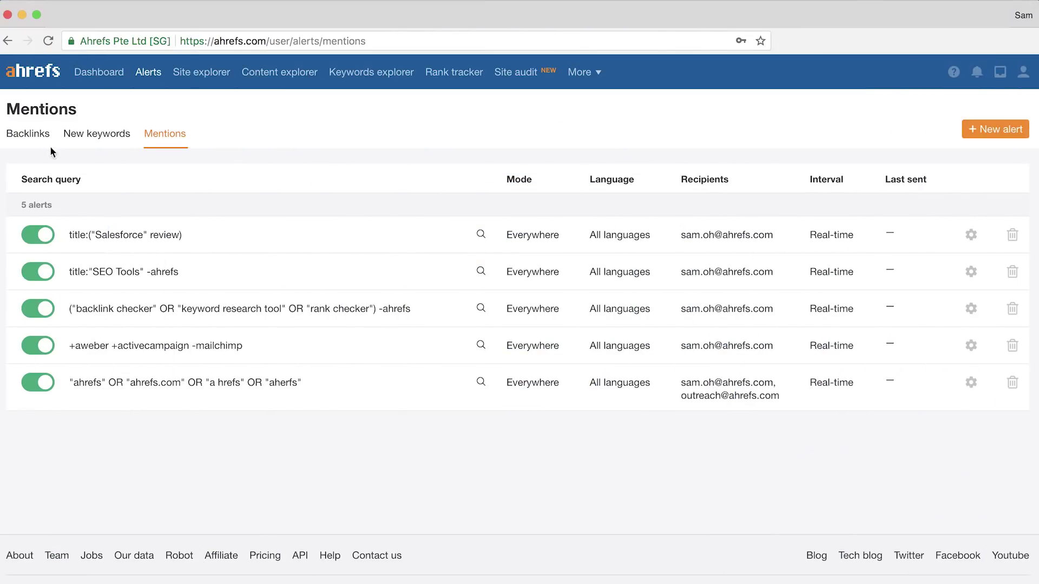
Switch to the Backlinks alerts and begin a new backlink alert
click(40, 140)
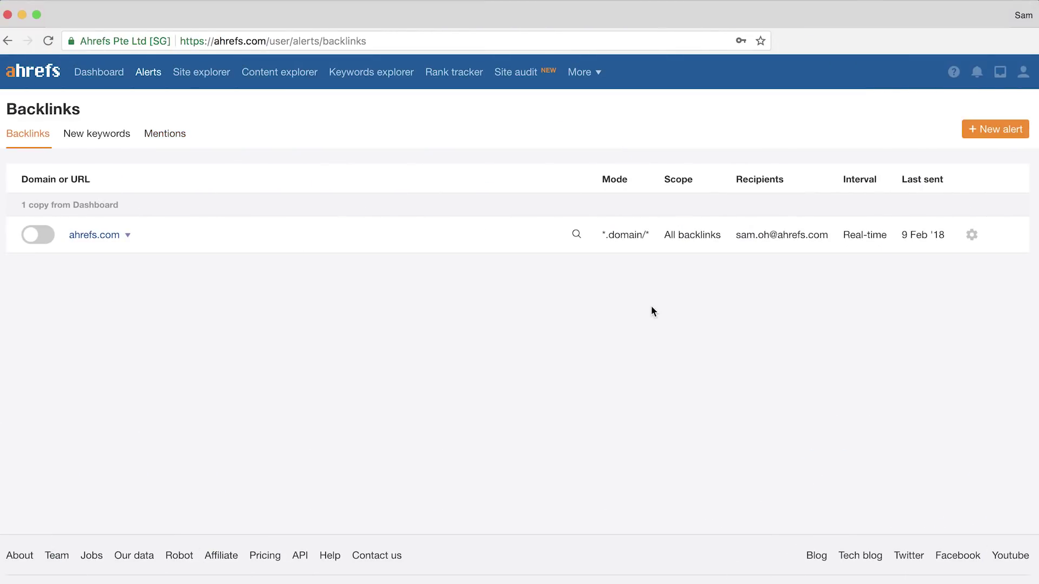
click(979, 132)
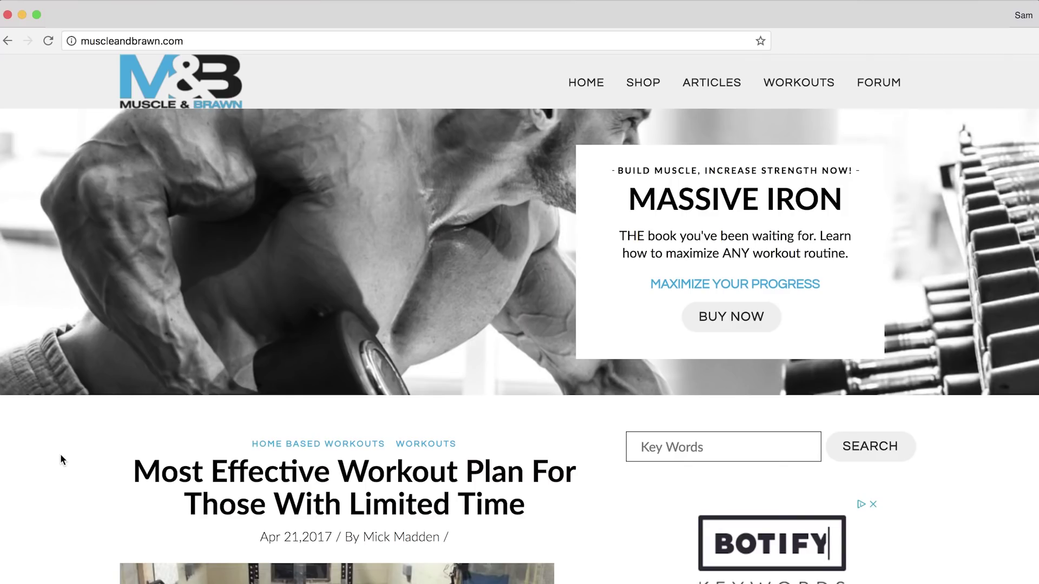
Scroll down through the Muscle & Brawn homepage to look over its content
scroll(60, 459, down, 6)
scroll(60, 459, down, 11)
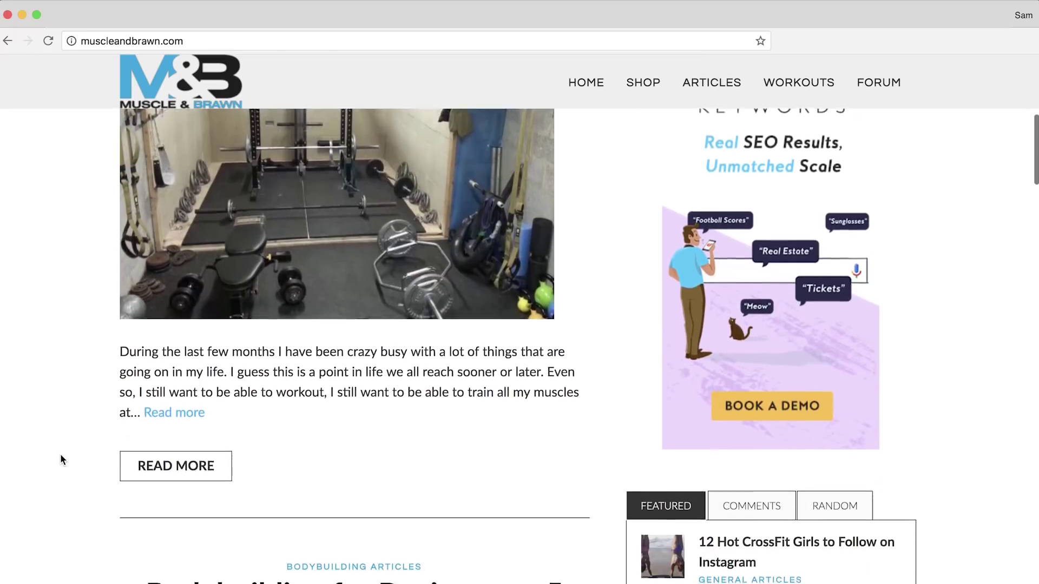
scroll(60, 454, down, 2)
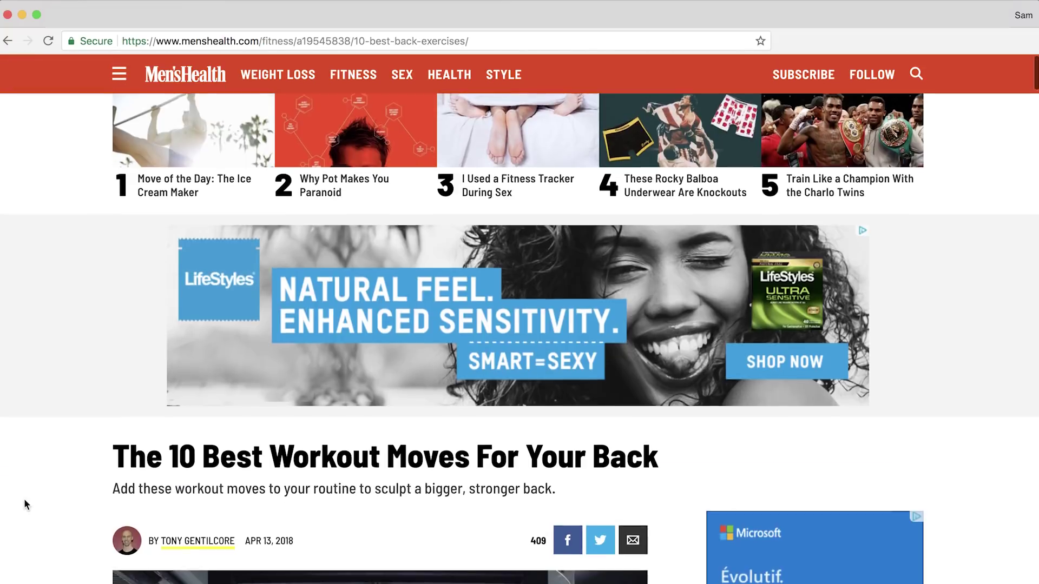
Paste the Men's Health 10-best-back-exercises article URL into the alert's Domain or URL field
scroll(24, 498, down, 8)
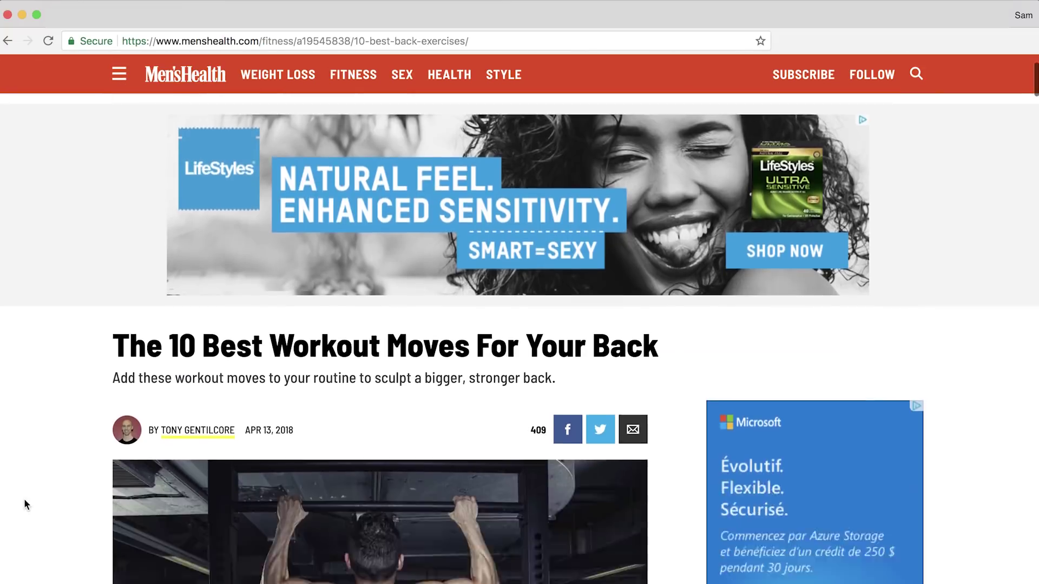
scroll(23, 499, down, 19)
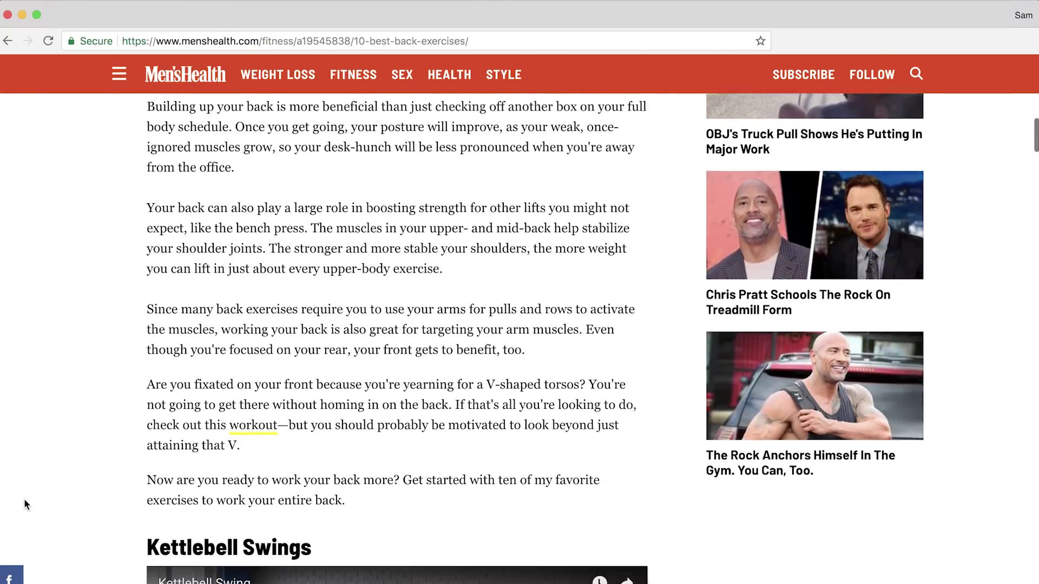
scroll(24, 498, down, 12)
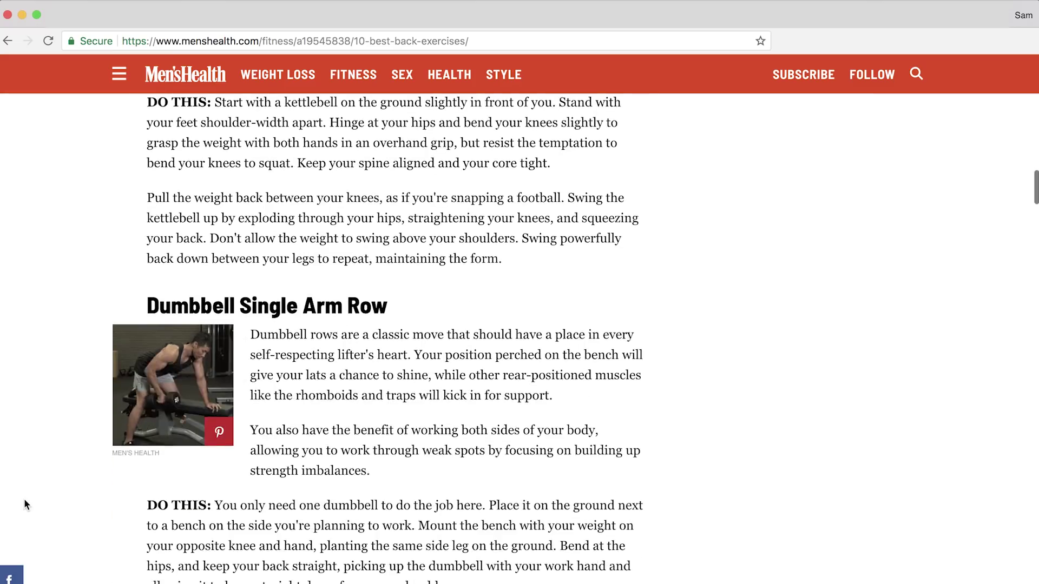
scroll(24, 498, down, 11)
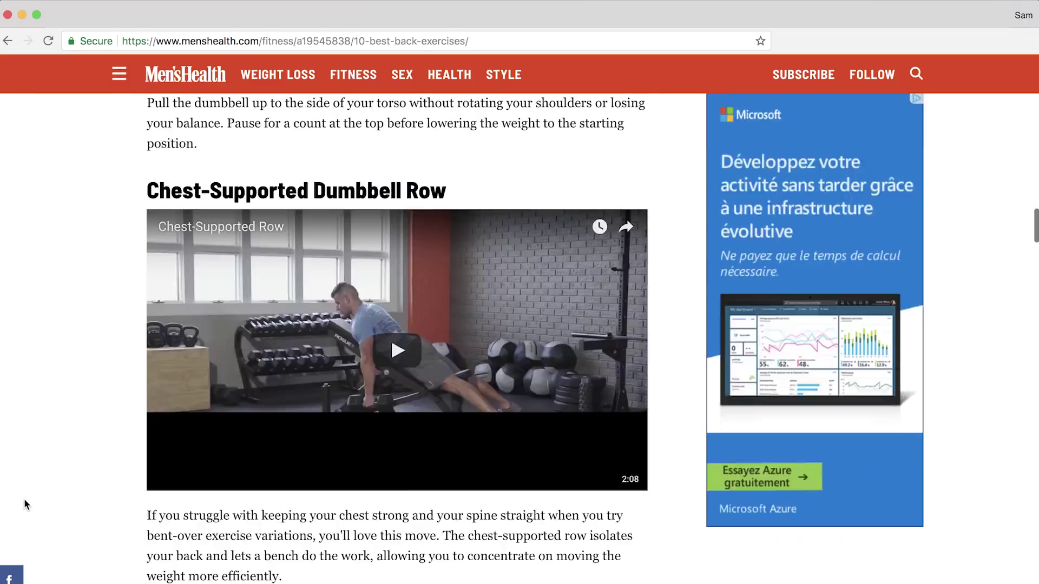
scroll(24, 504, down, 4)
key(super+l)
key(super+c)
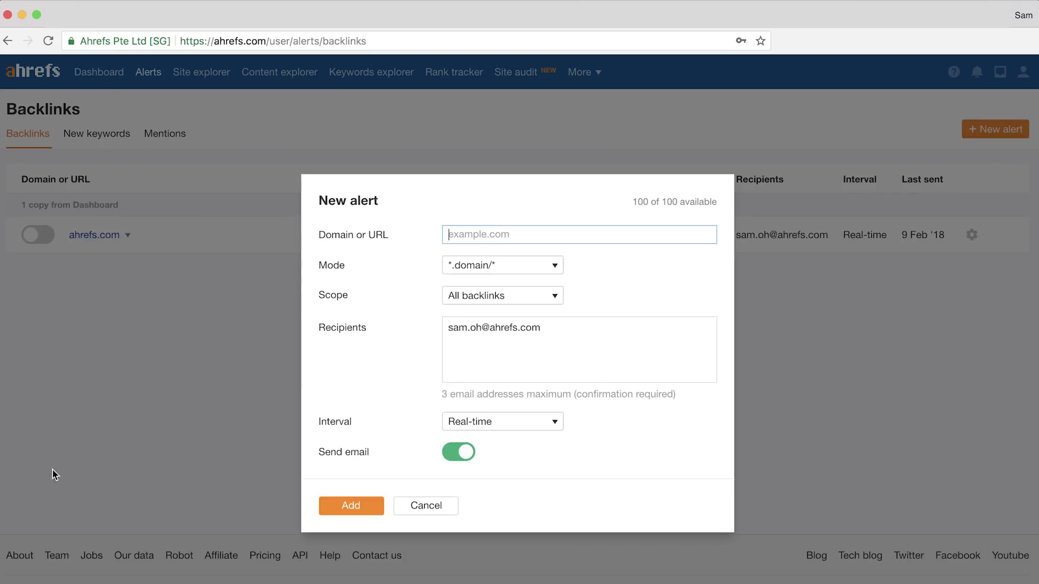
key(super+v)
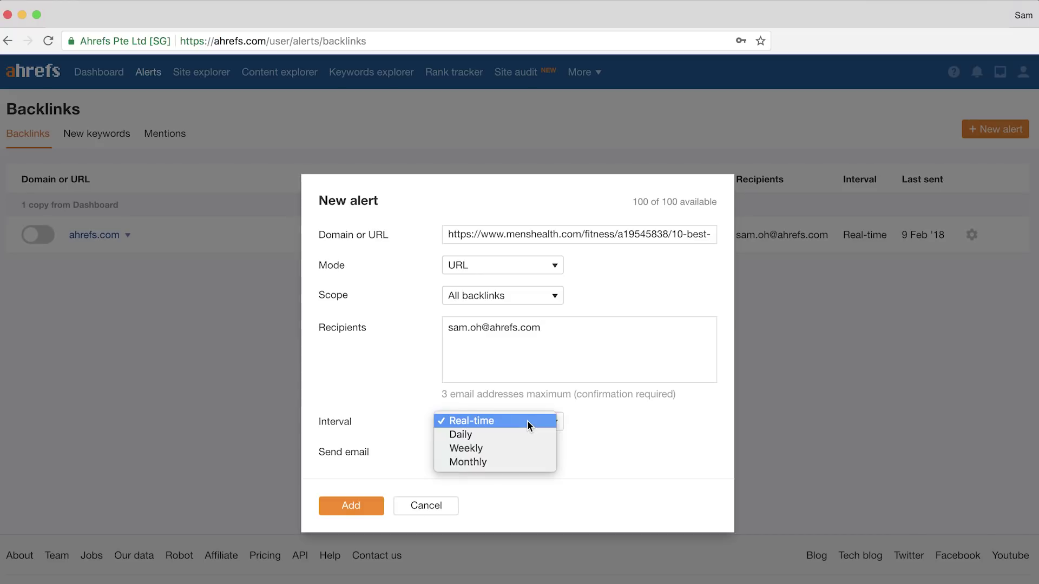
Set the Men's Health backlink alert interval to Daily and add it
click(524, 435)
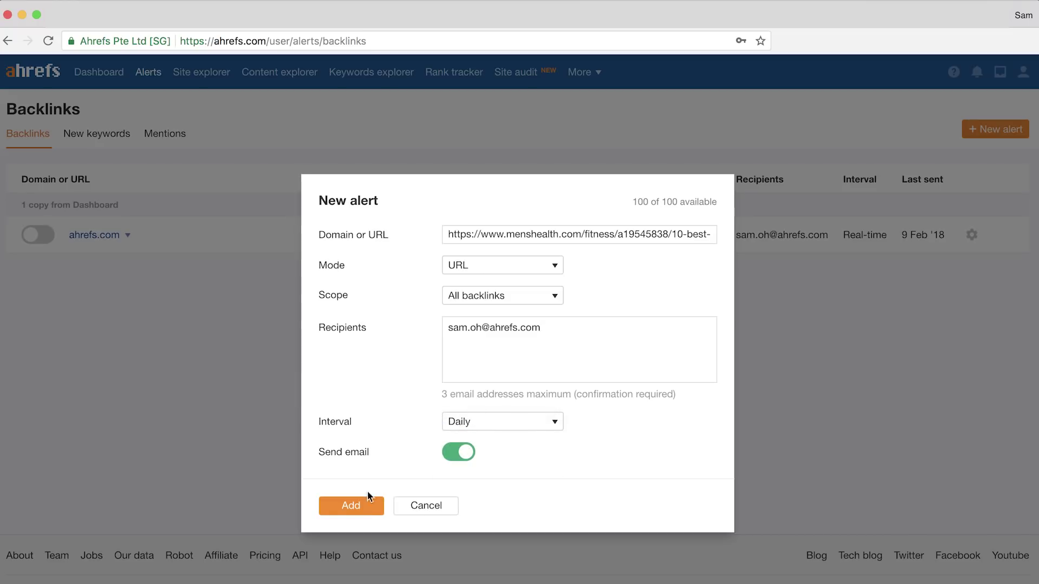
click(352, 506)
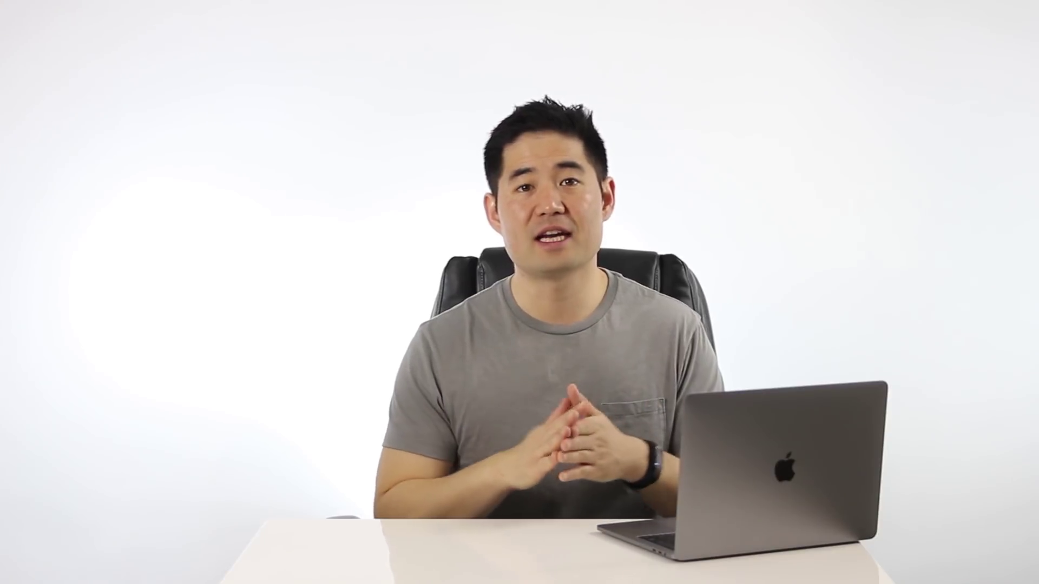